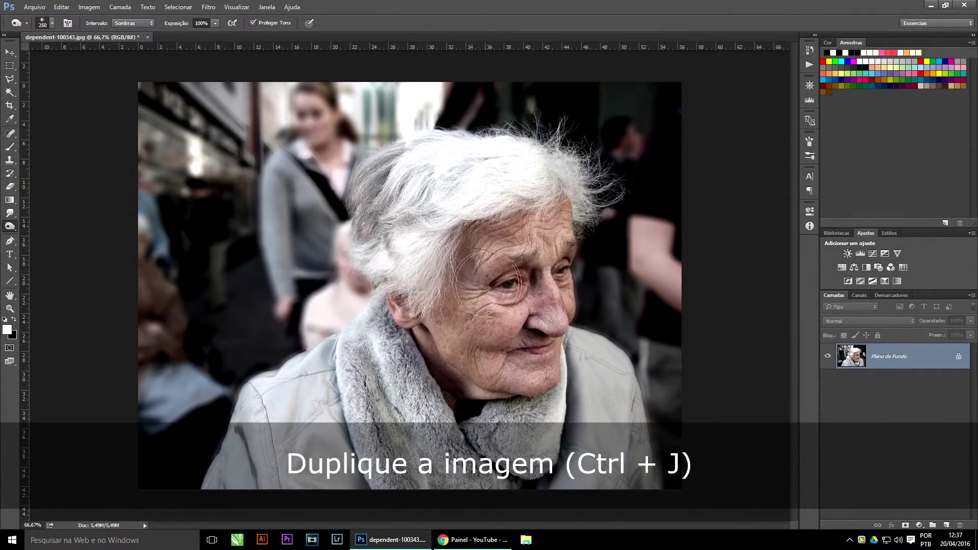
Step: Duplicate the Plano de Fundo layer into a Plano de Fundo copiar layer above it
left_click_drag(892, 360, 946, 525)
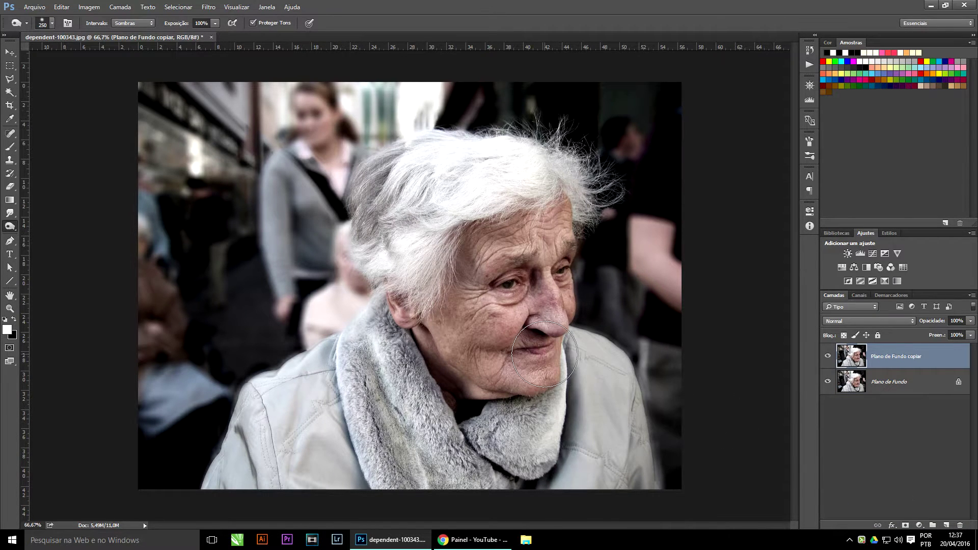
Step: Apply a black-to-white gradient map to the copy layer
left_click(91, 7)
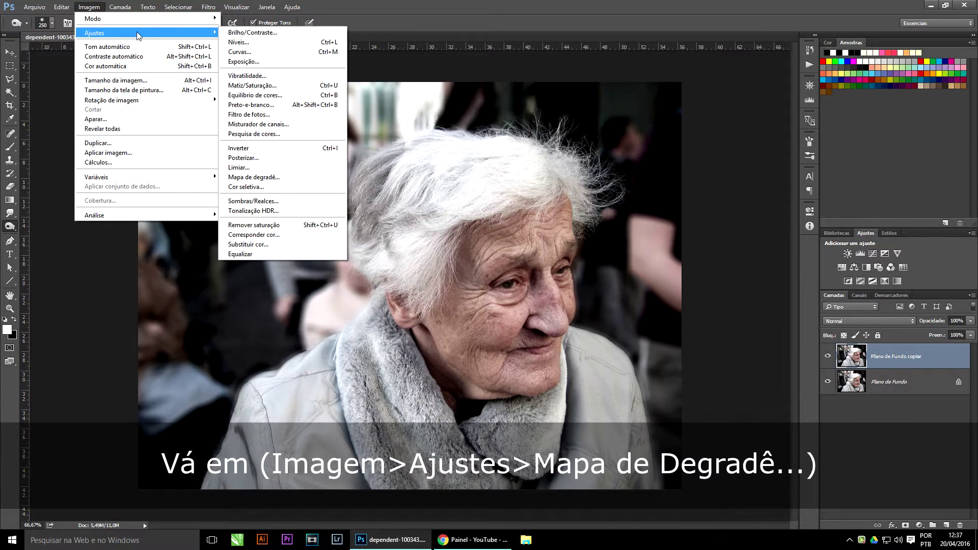
mouse_move(145, 33)
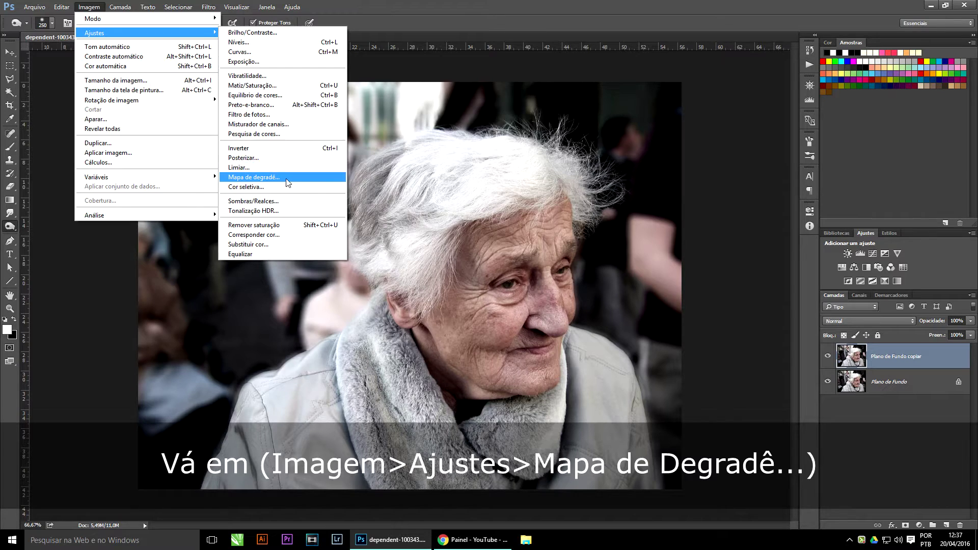
left_click(302, 178)
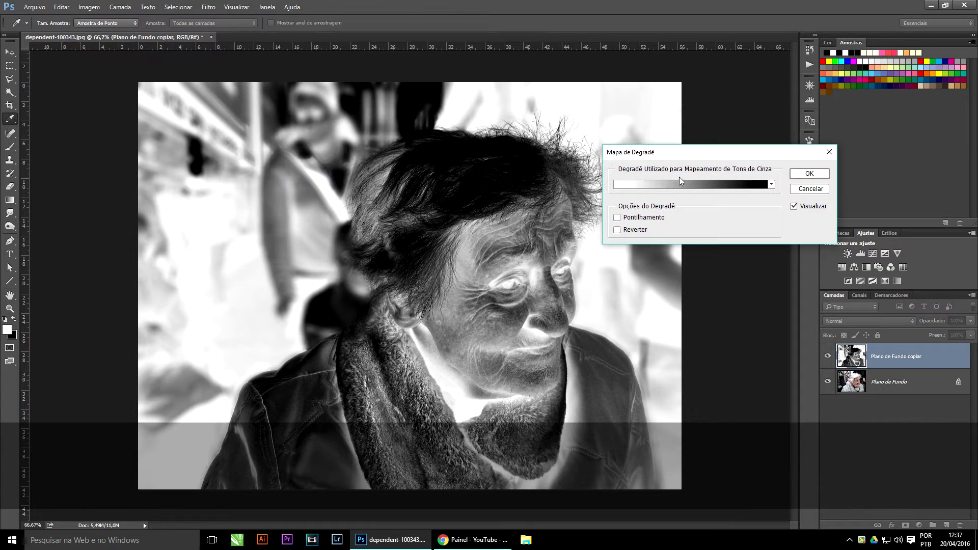
left_click(772, 184)
left_click(677, 205)
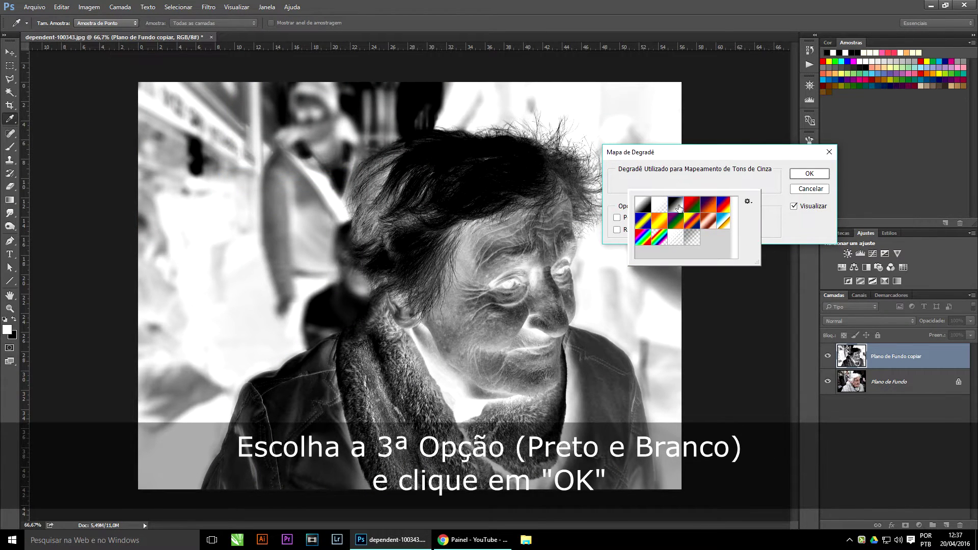
left_click(804, 175)
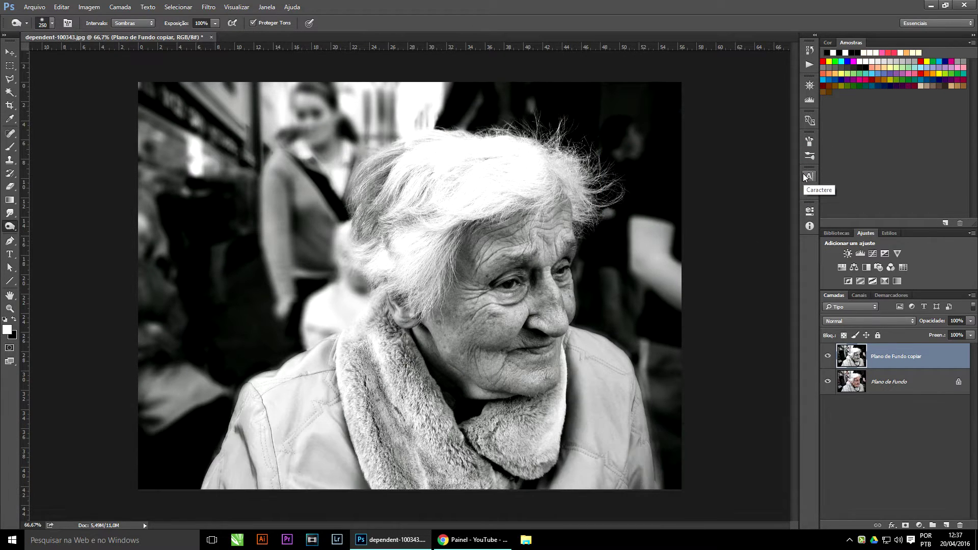
Step: Set the copy layer's blend mode to Sobrepor and add a Levels adjustment layer
left_click(856, 321)
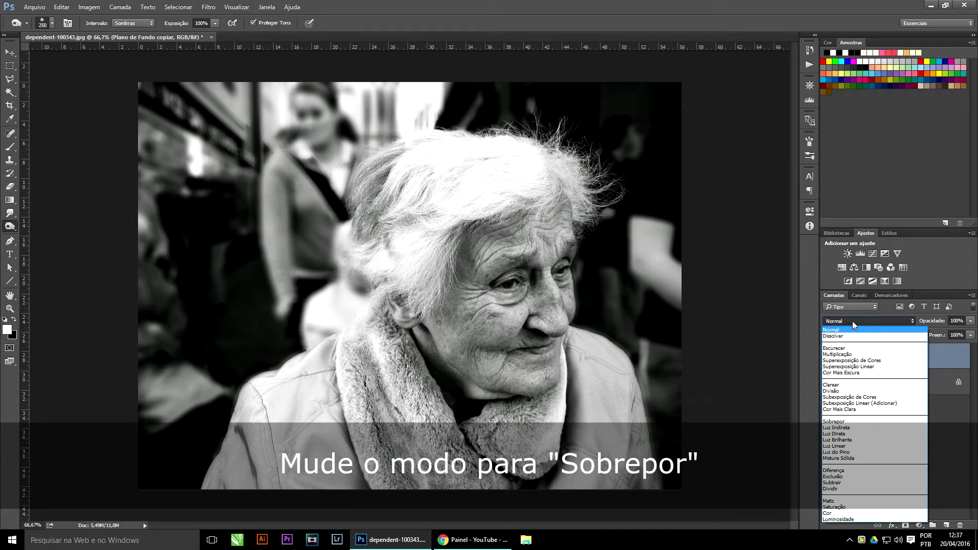
left_click(842, 422)
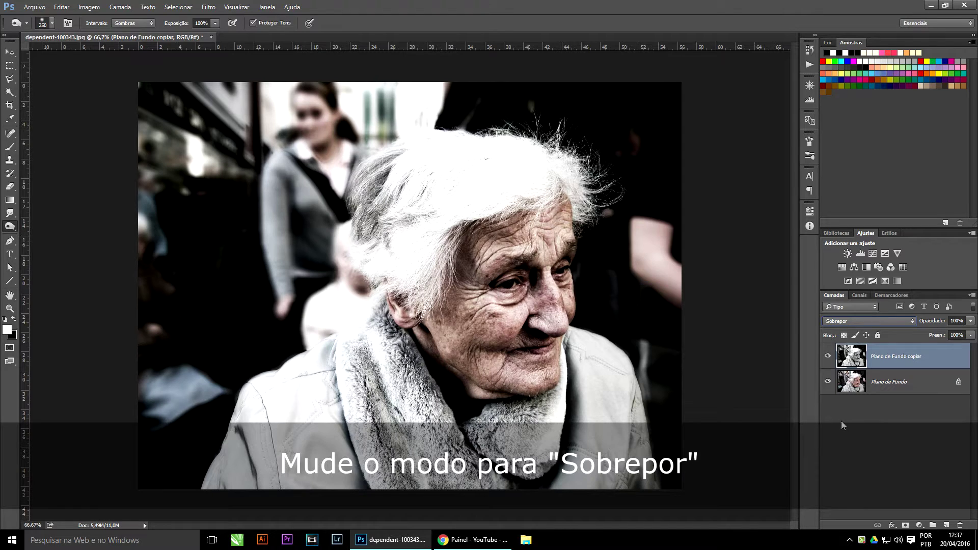
left_click(860, 253)
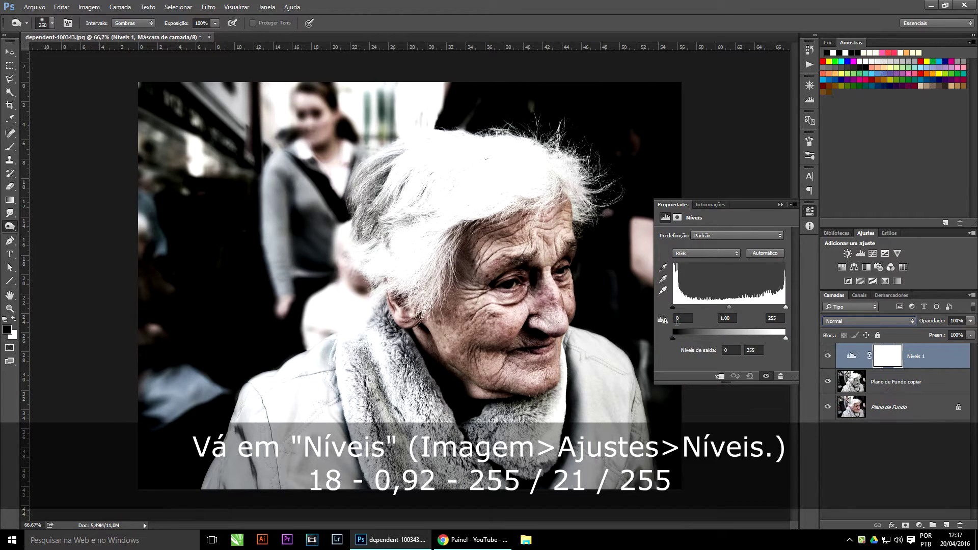
Step: Set the Níveis 1 input levels to 18 / 0.92 / 255 and output black to 21
left_click_drag(673, 307, 674, 307)
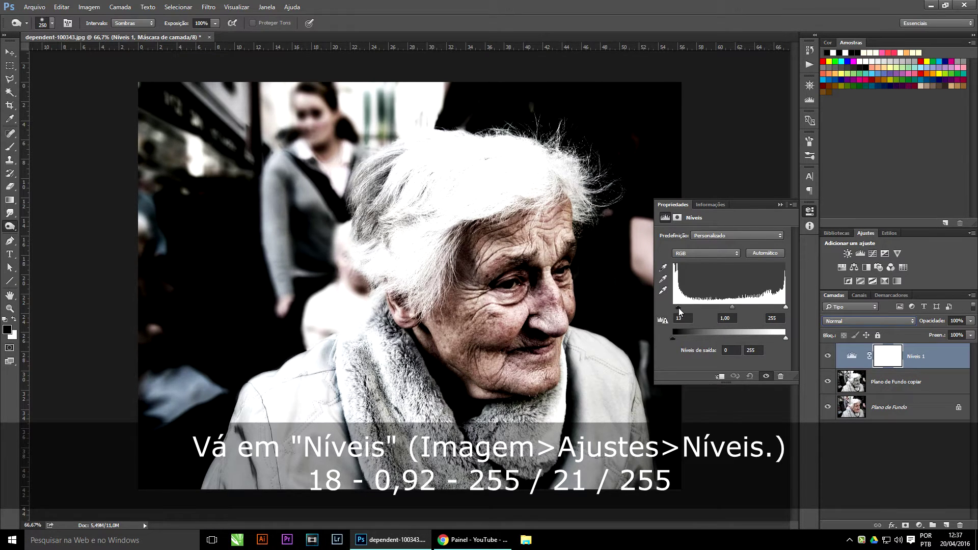
left_click_drag(681, 308, 681, 307)
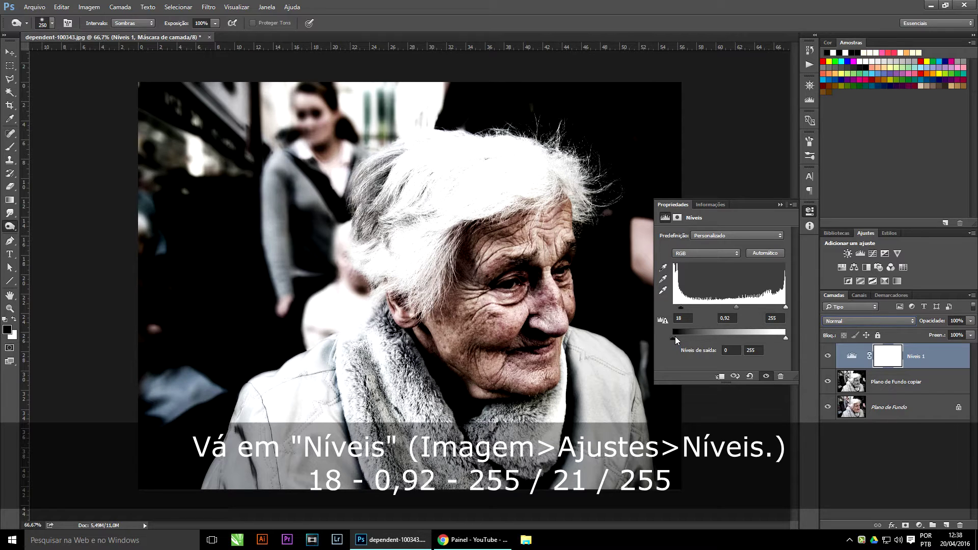
left_click_drag(674, 340, 679, 340)
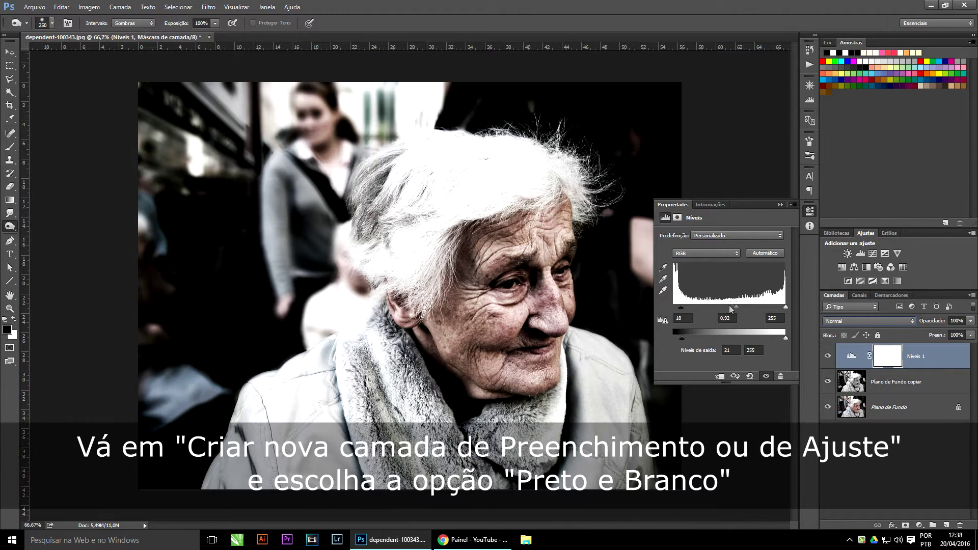
Step: Add a Preto-e-Branco 1 black-and-white layer above Níveis 1 at 77% opacity
left_click(780, 205)
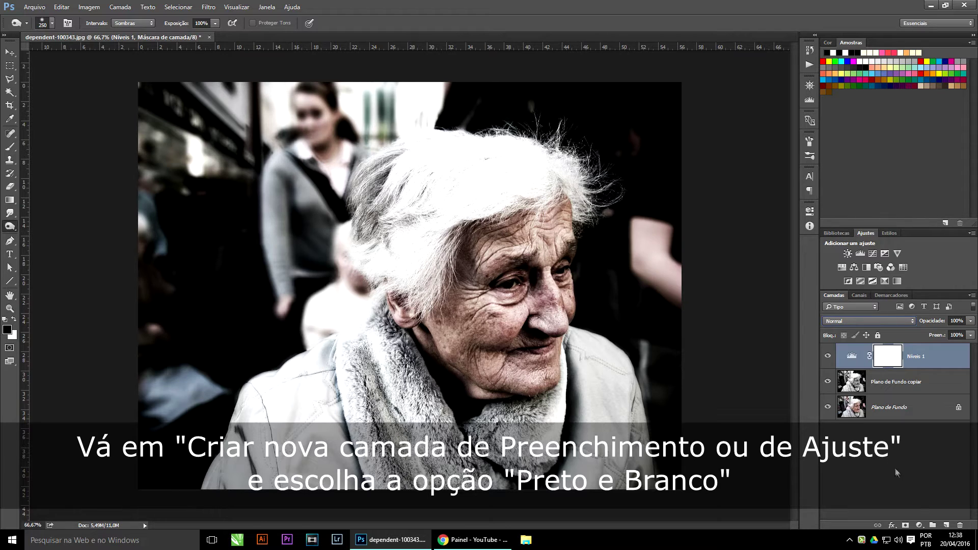
left_click(920, 526)
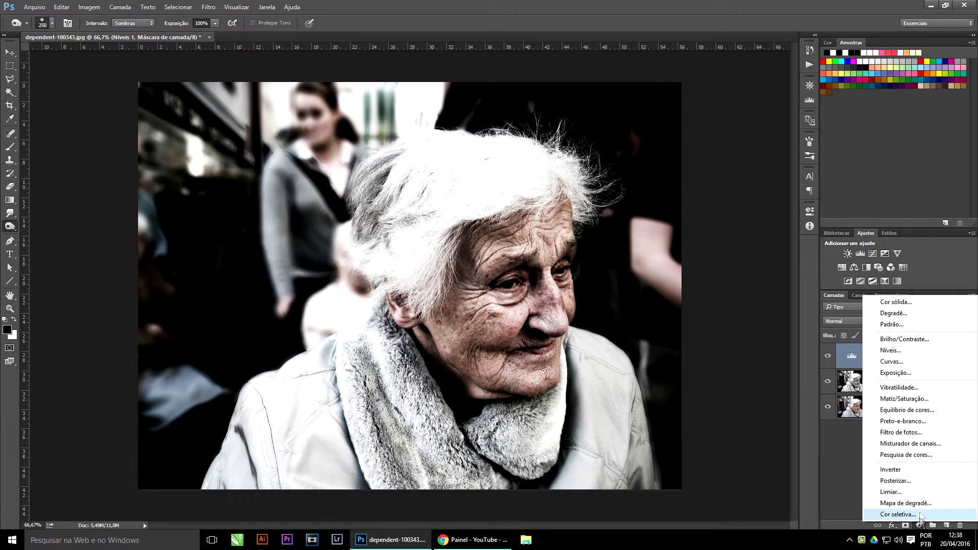
left_click(939, 421)
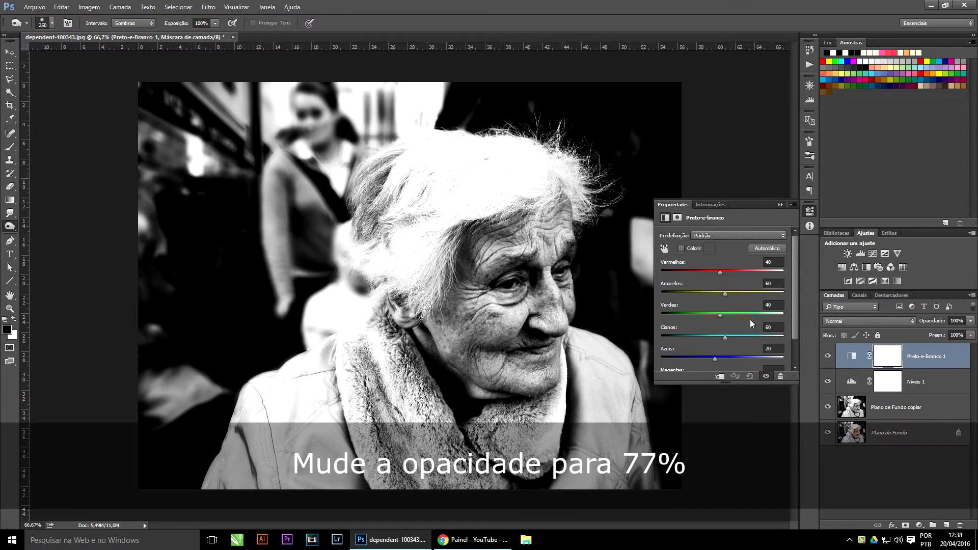
left_click(780, 205)
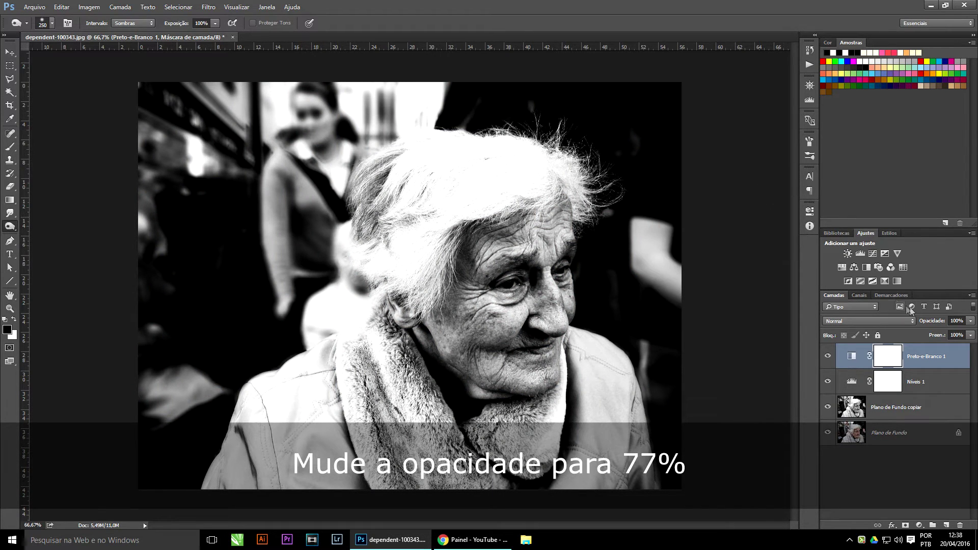
left_click_drag(940, 324, 928, 322)
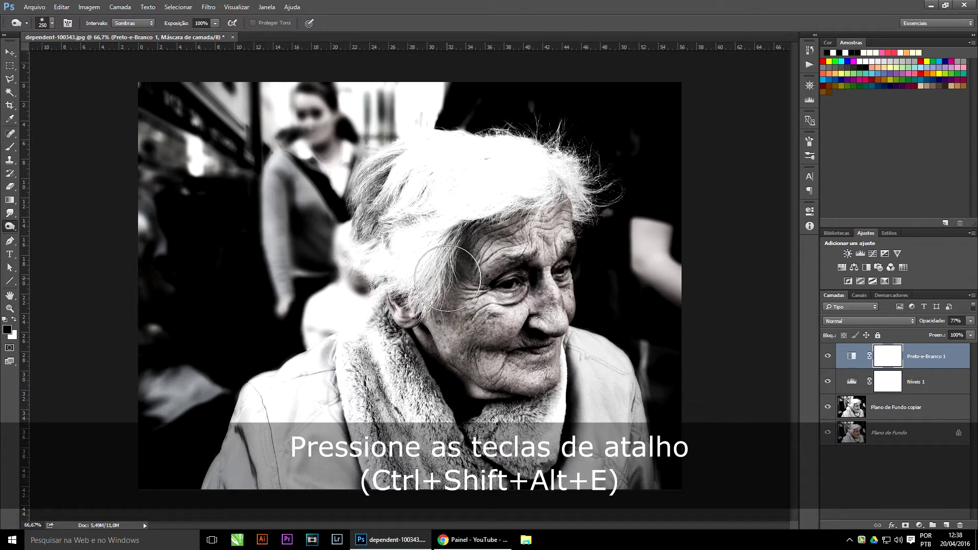
Step: Merge visible layers into Camada 1 and dodge the fur scarf and collar shadows
key("ctrl+shift+alt+e")
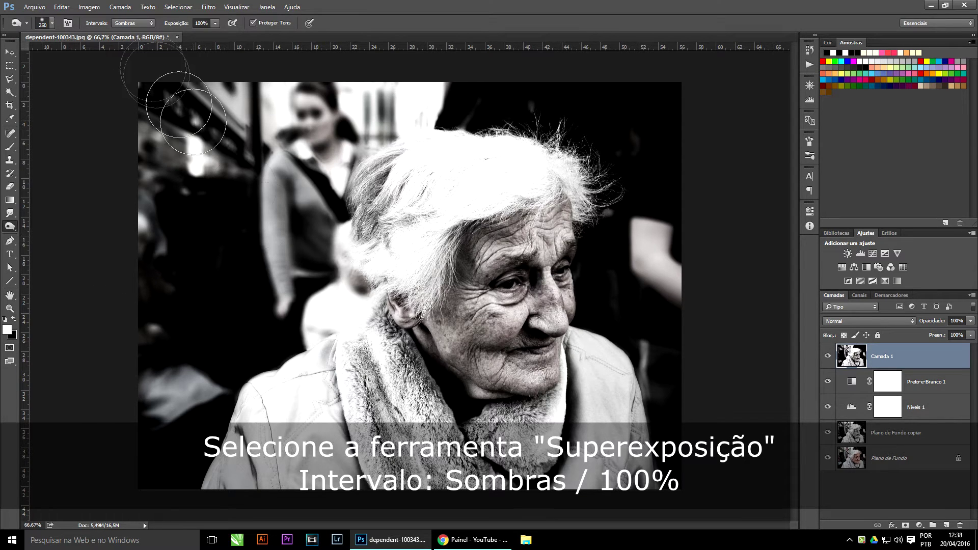
left_click(145, 24)
left_click(138, 32)
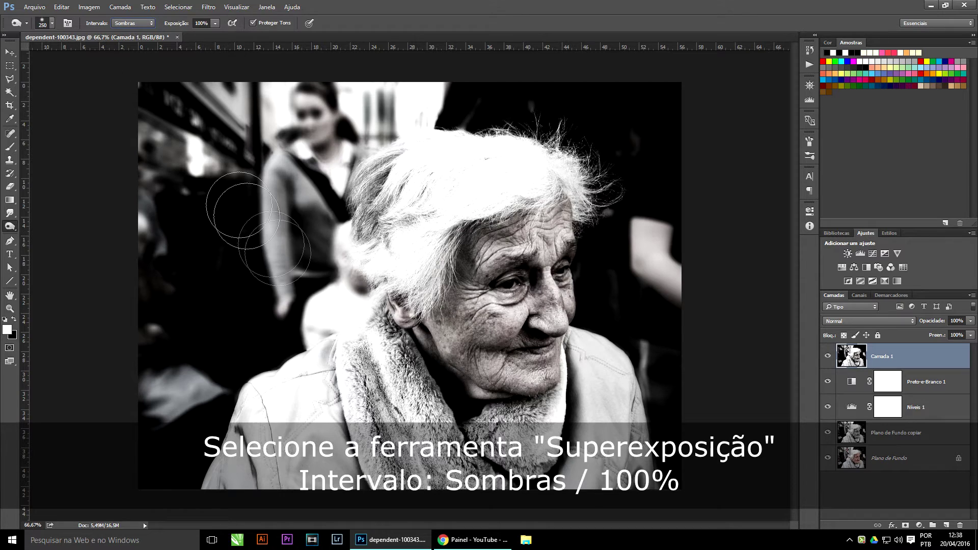
mouse_move(360, 340)
left_mouse_down()
mouse_move(367, 375)
mouse_move(530, 445)
mouse_move(628, 411)
left_mouse_up()
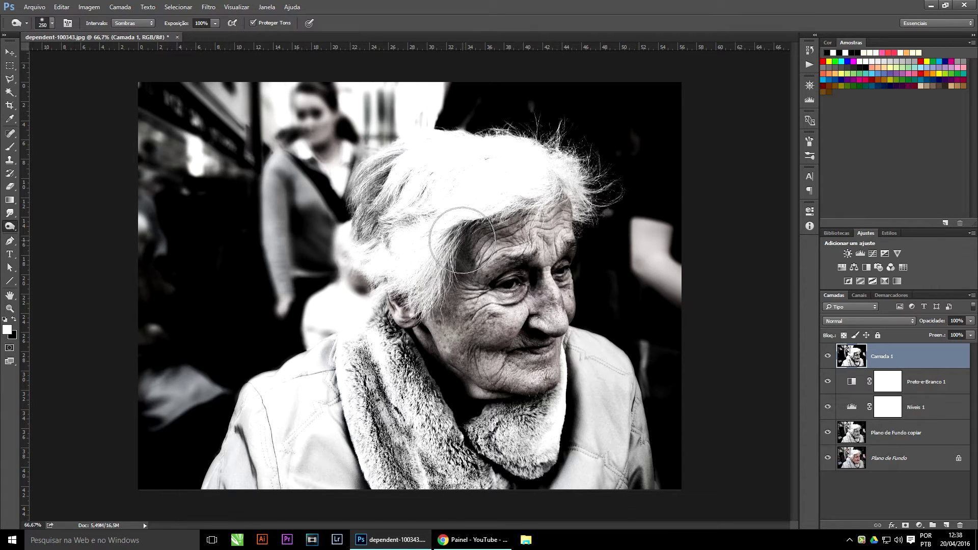
mouse_move(436, 328)
left_mouse_down()
mouse_move(349, 346)
mouse_move(256, 460)
mouse_move(413, 353)
mouse_move(553, 182)
mouse_move(587, 214)
left_mouse_up()
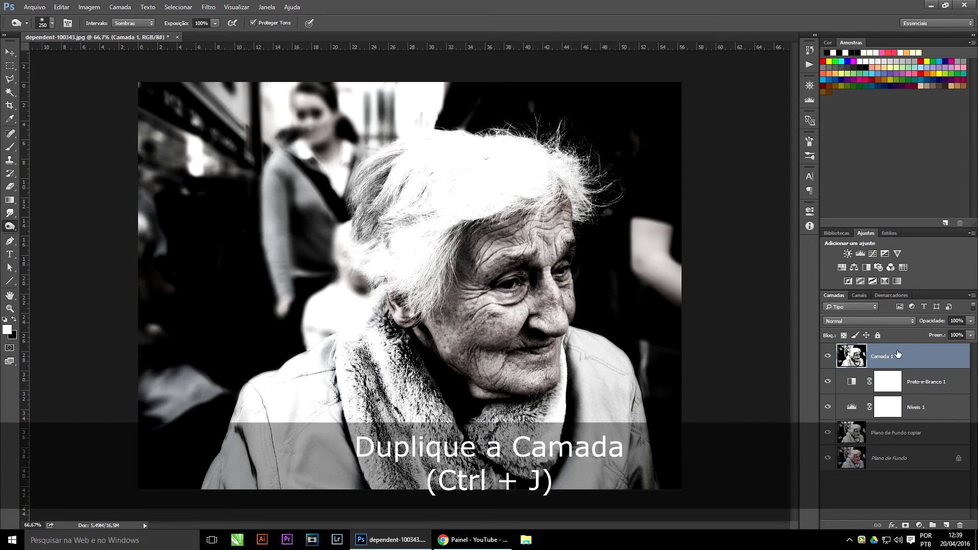
Step: Duplicate Camada 1 and blend the copy as Superexposição de Cores at 17% opacity
left_click_drag(907, 357, 946, 524)
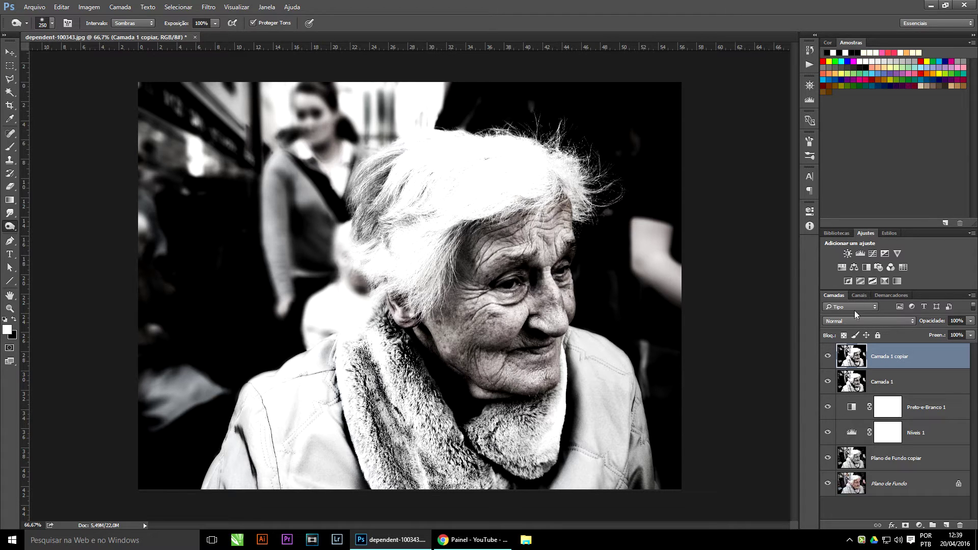
left_click_drag(931, 321, 799, 324)
left_click(843, 321)
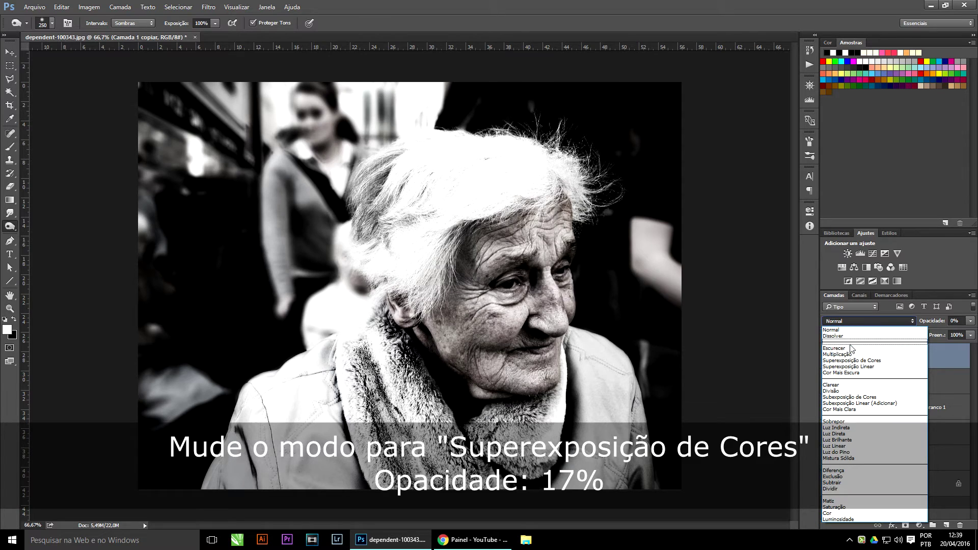
left_click(863, 361)
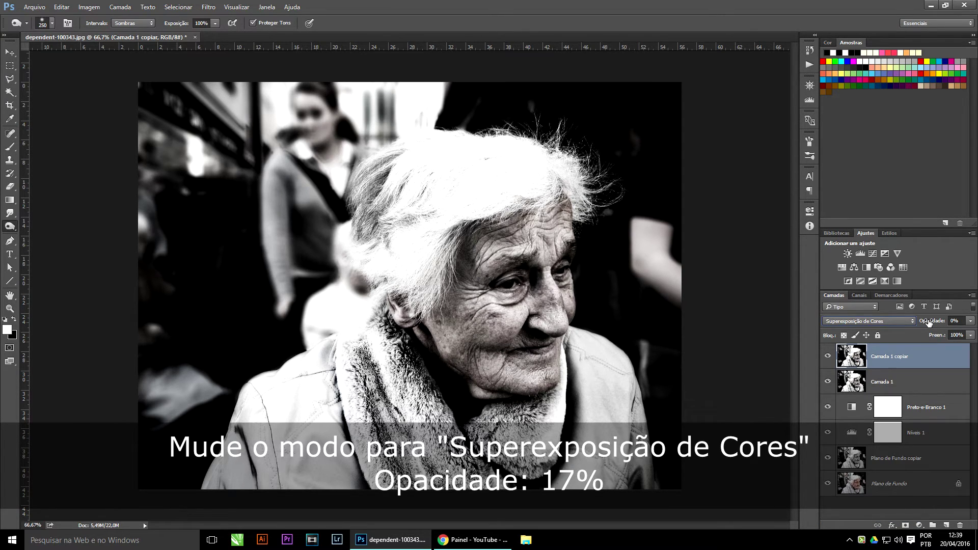
left_click_drag(928, 322, 939, 324)
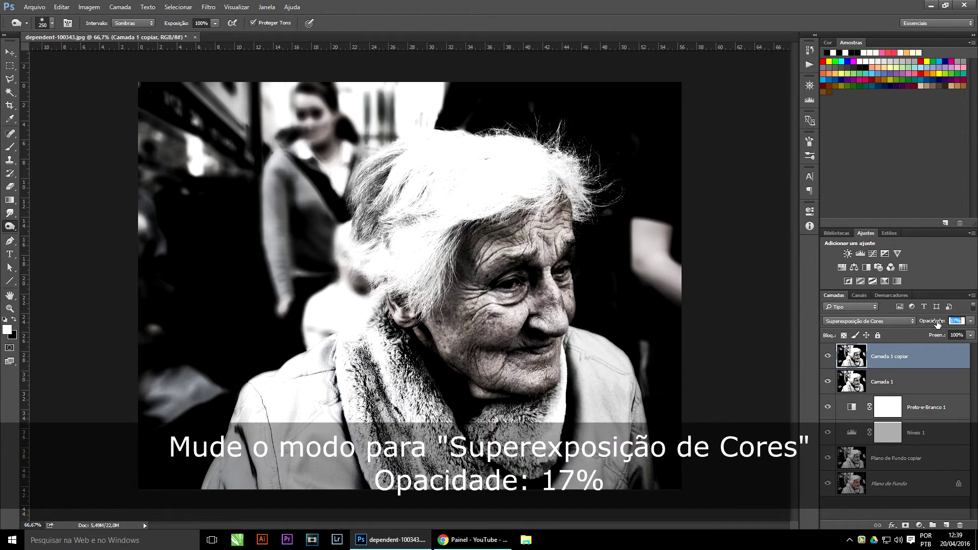
key("Return")
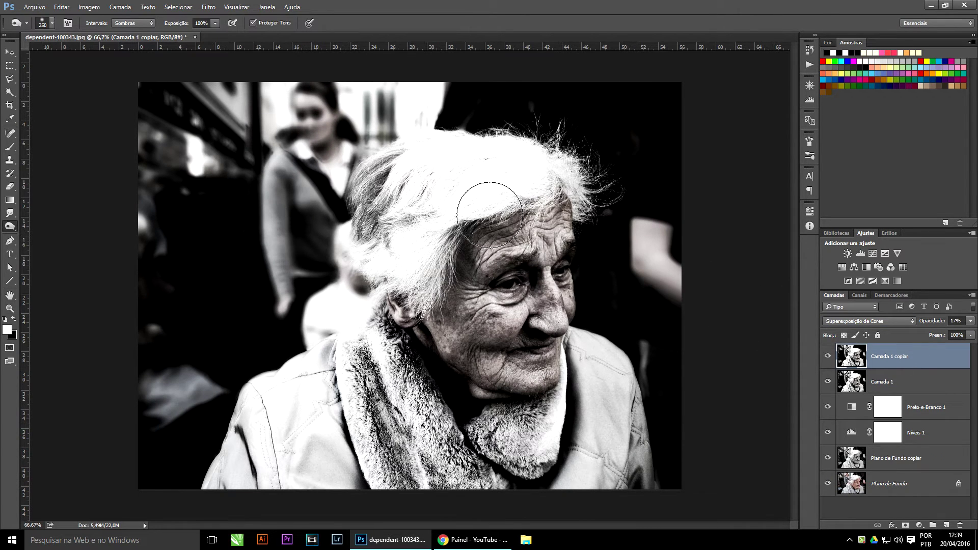
left_click(9, 52)
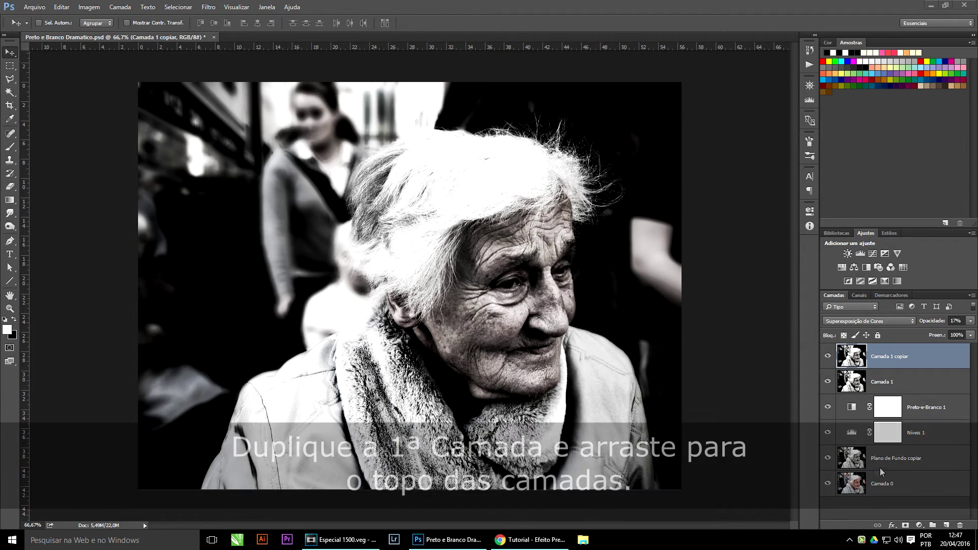
Step: Duplicate Camada 0, move the copy to the top, and blend it as Sobrepor at 99% opacity
left_click(892, 483)
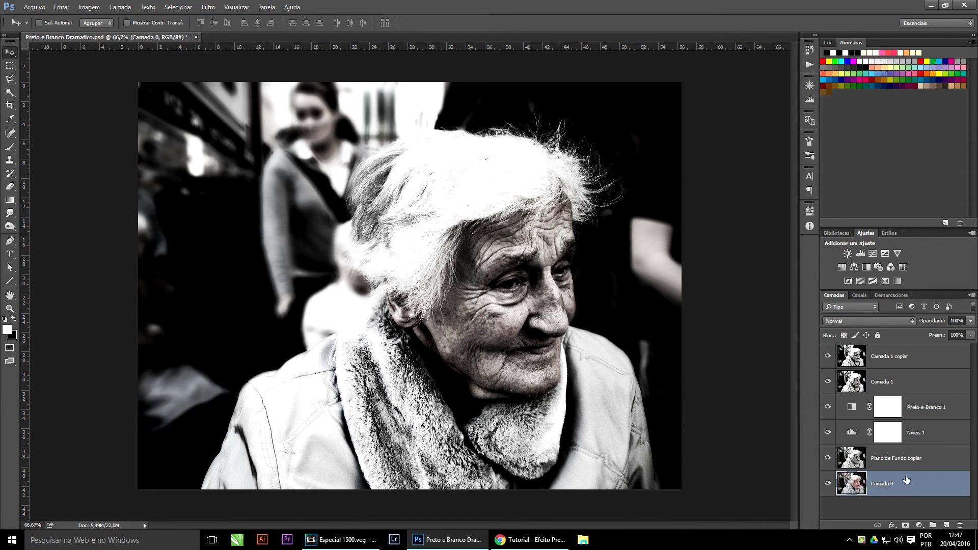
left_click_drag(907, 480, 946, 525)
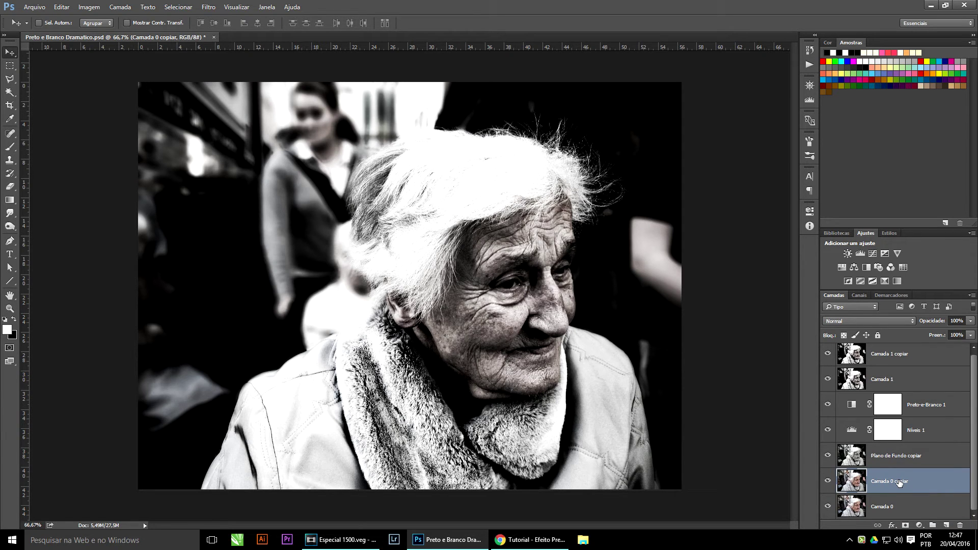
left_click_drag(899, 483, 877, 349)
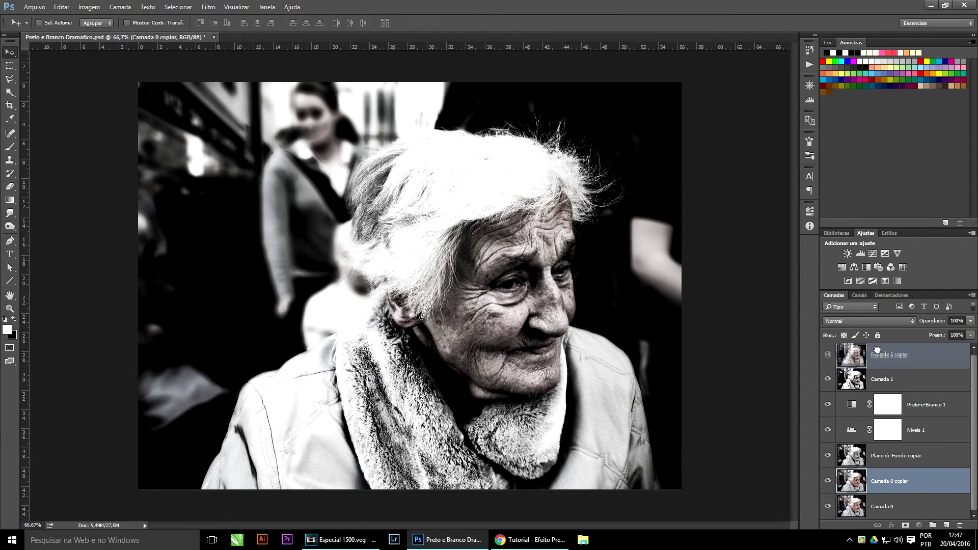
left_click_drag(875, 347, 891, 347)
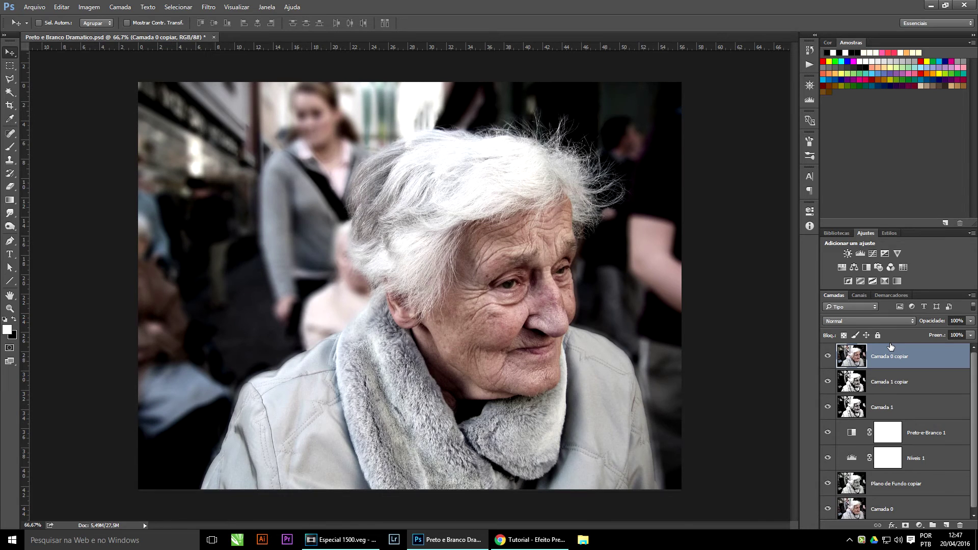
left_click(848, 322)
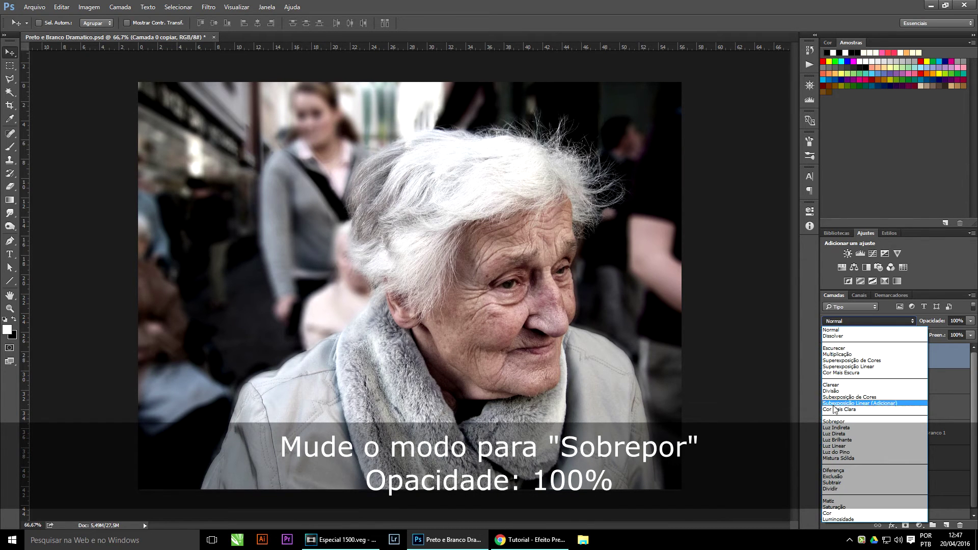
left_click(834, 421)
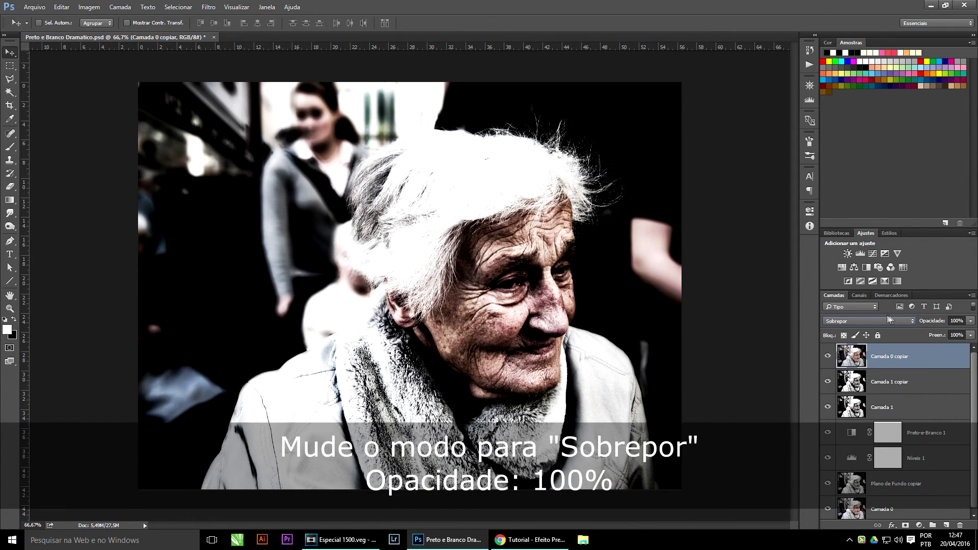
left_click_drag(936, 324, 931, 326)
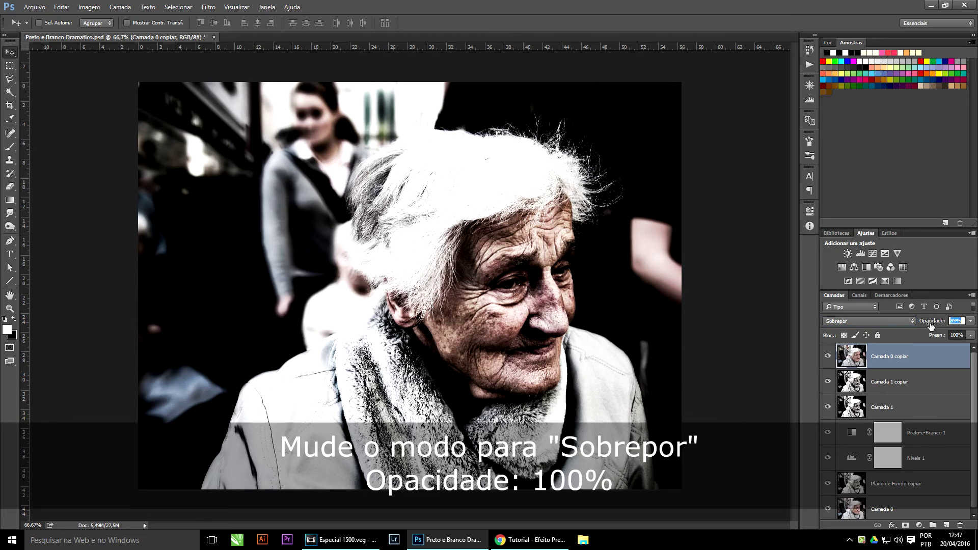